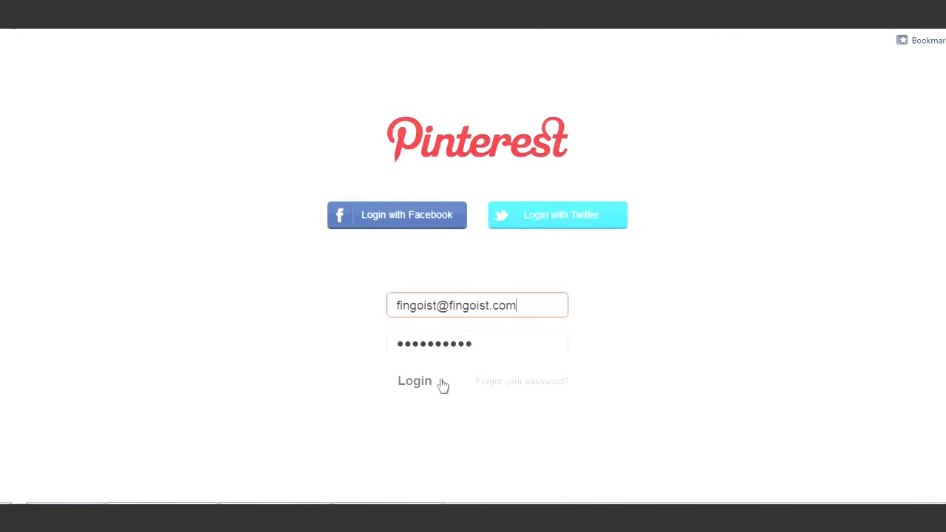
Log in to the account and install the Pin It button on the browser's bookmarks bar
left_click(433, 385)
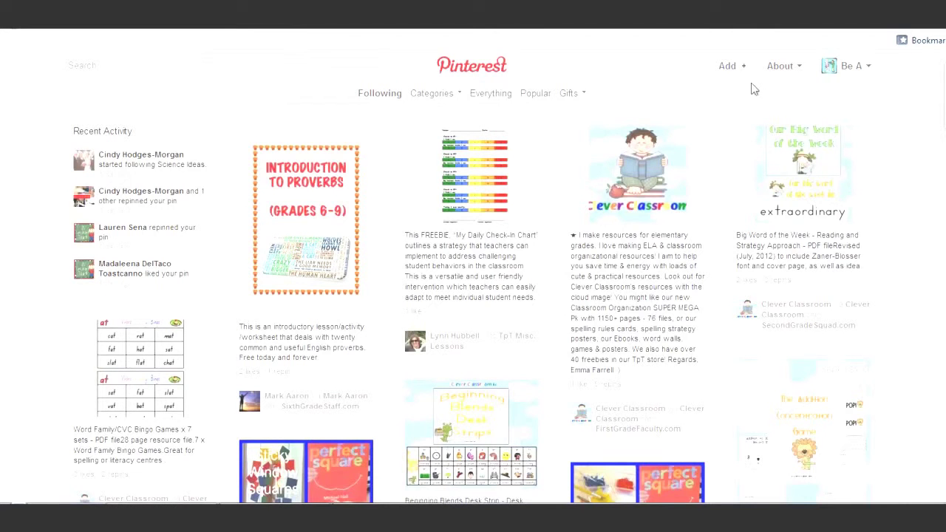
mouse_move(776, 67)
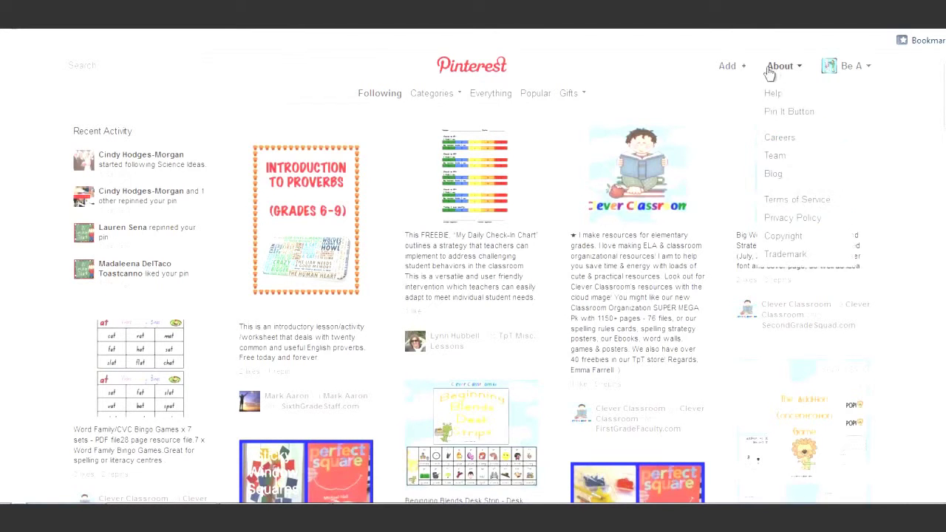
left_click(795, 119)
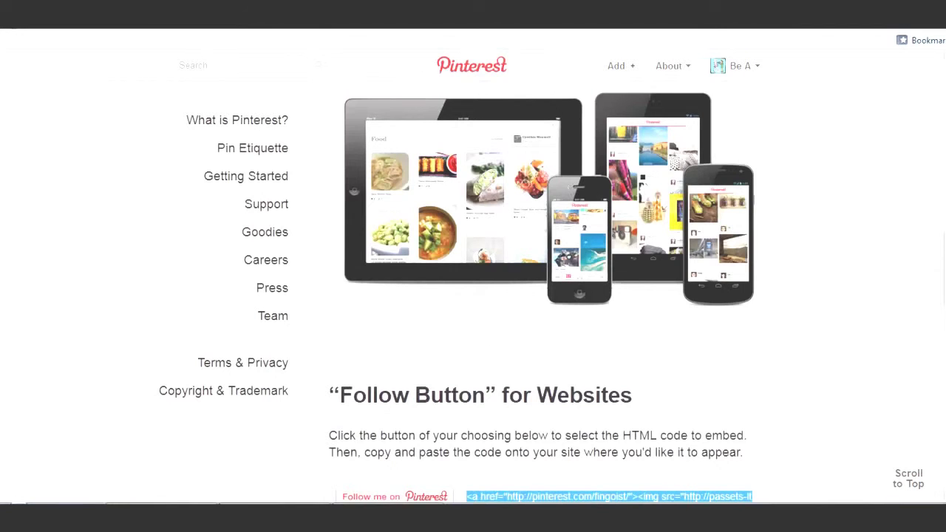
scroll(496, 329, "up", 3)
scroll(649, 143, "up", 7)
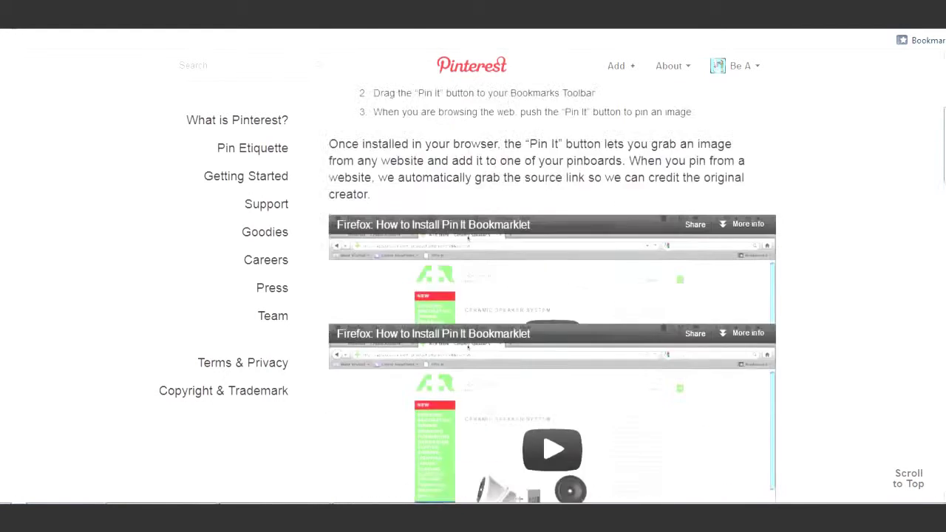
left_click_drag(371, 226, 155, 43)
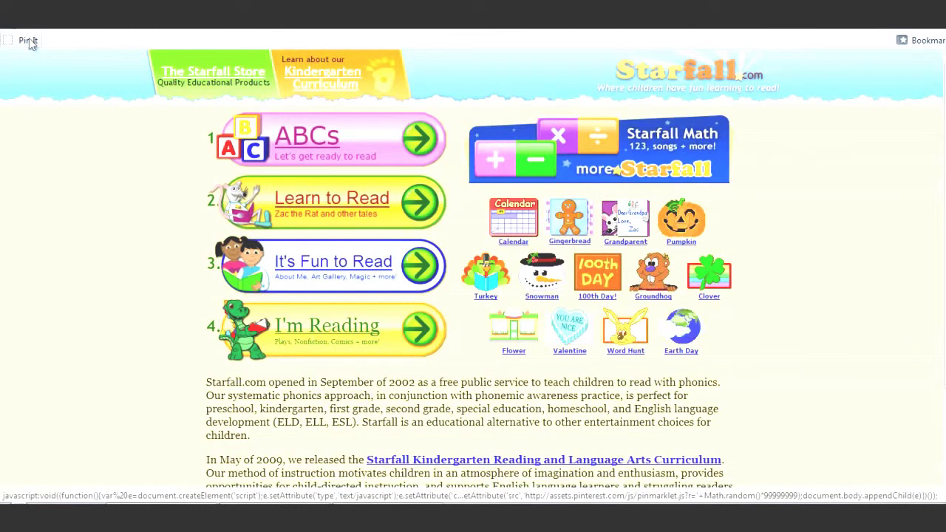
Start a pin of Starfall's picture of two children reading and create a board named "new board" for it
left_click(28, 38)
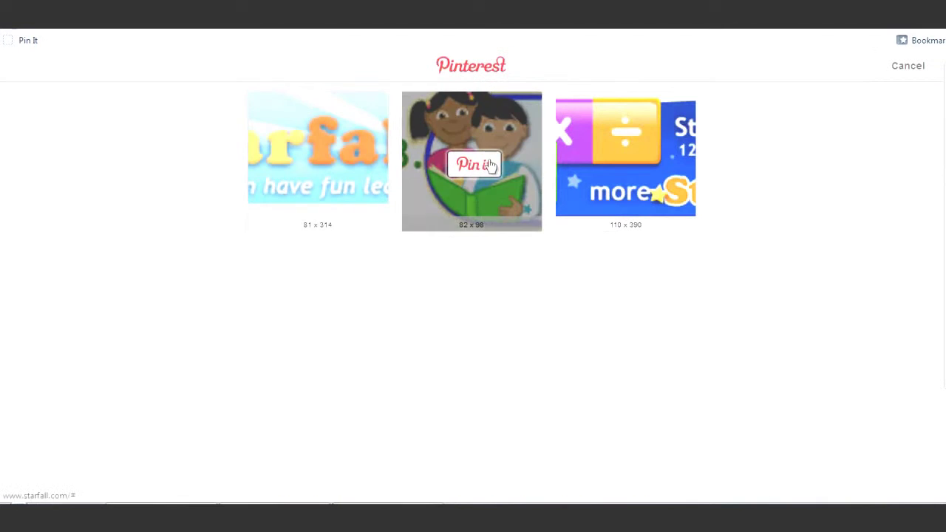
left_click(488, 164)
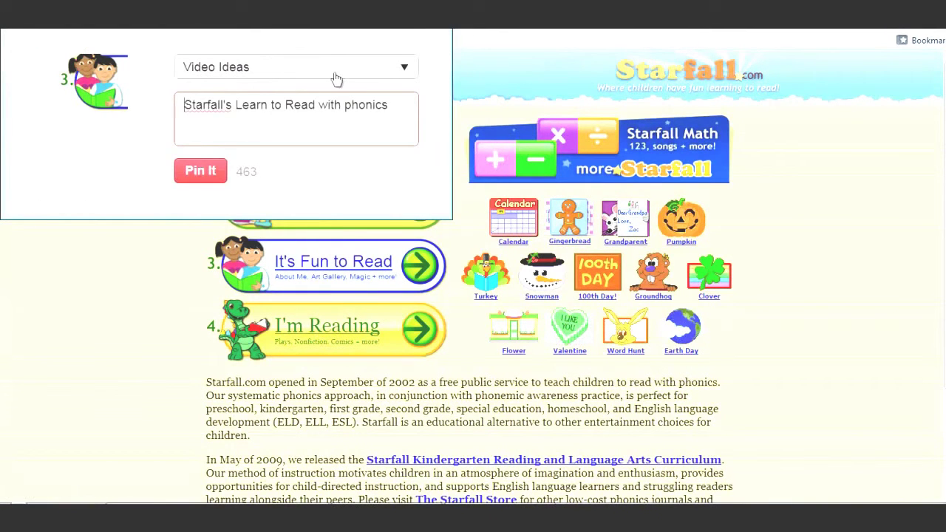
left_click(334, 79)
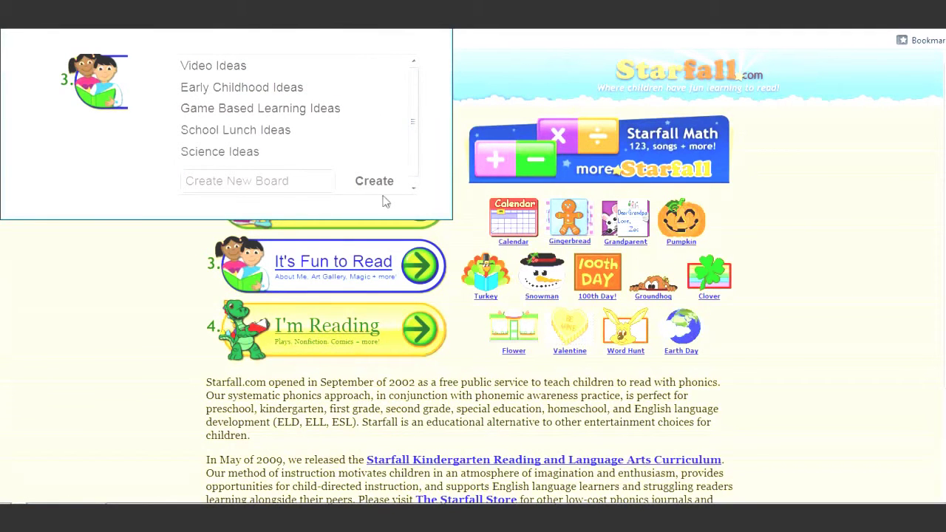
left_click(313, 181)
type("new")
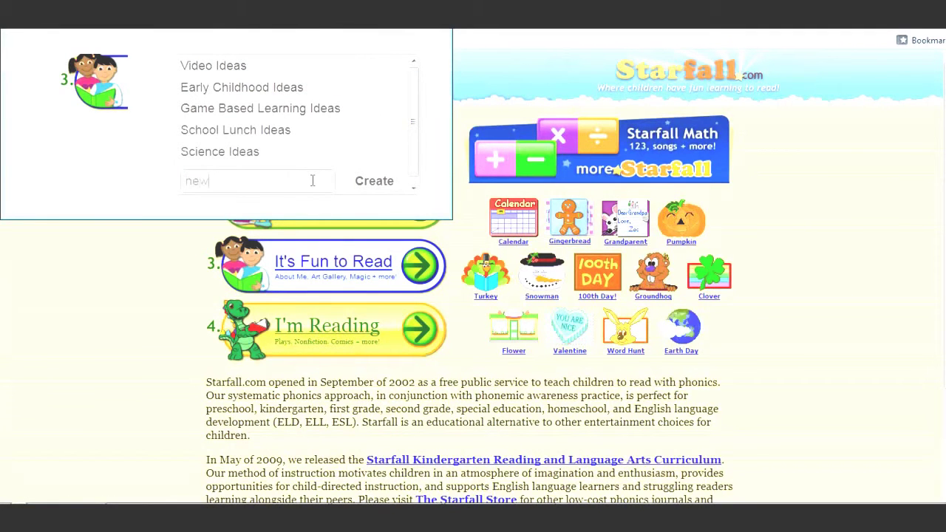
type(" board")
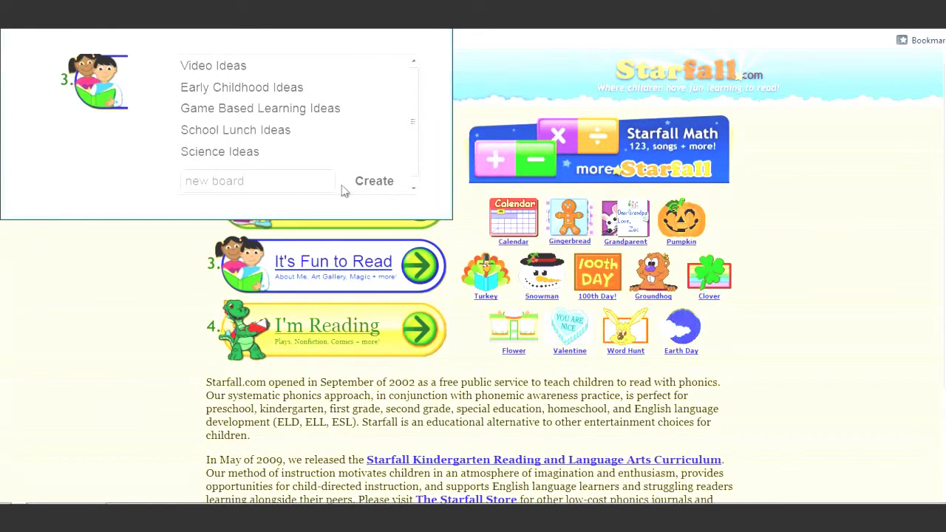
left_click(365, 186)
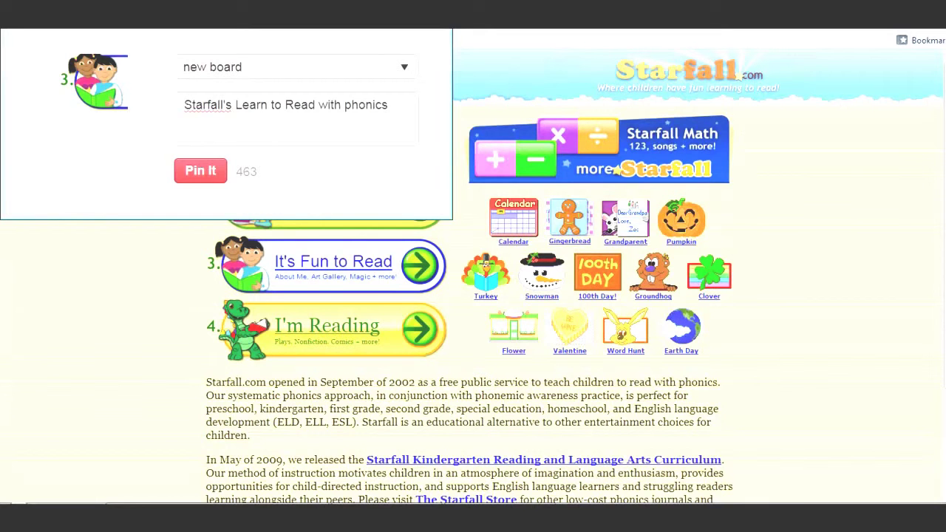
key("ctrl+w")
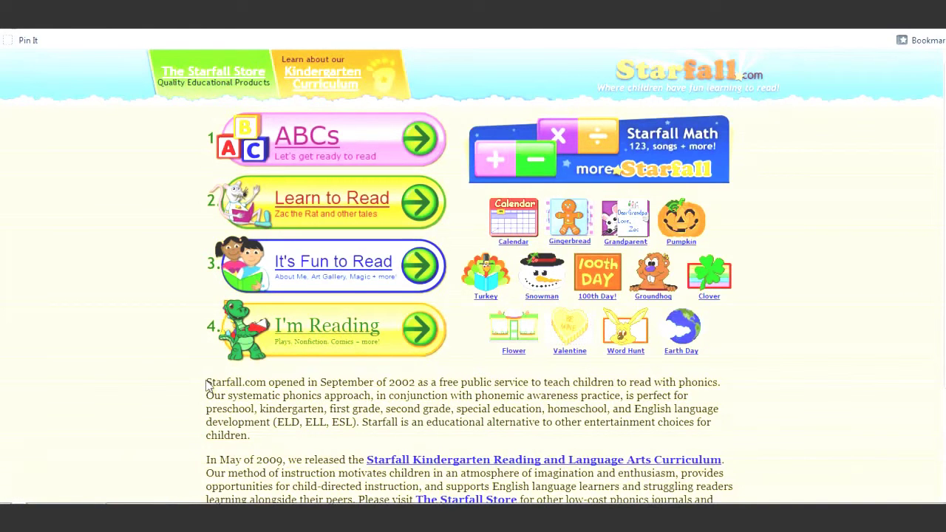
Start a pin of the same Starfall picture with the page's opening sentence selected as its description
left_click_drag(206, 381, 739, 384)
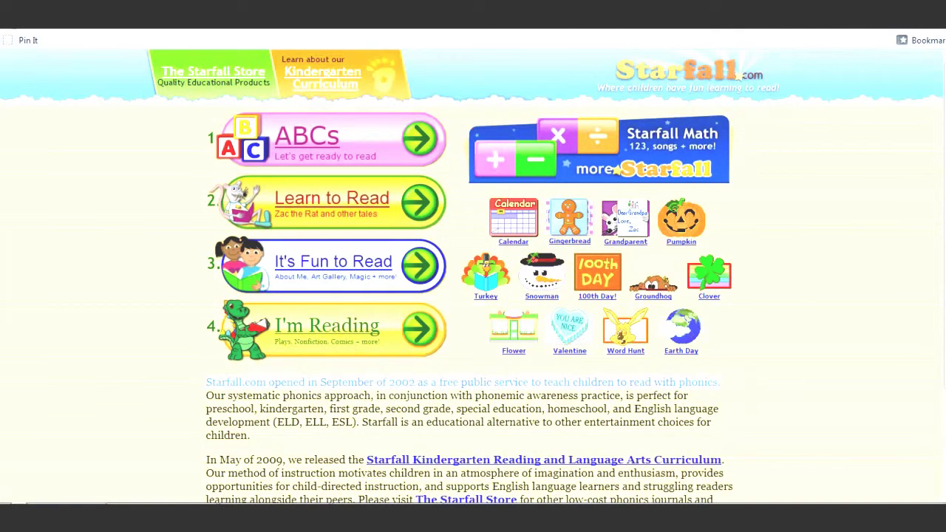
left_click(27, 41)
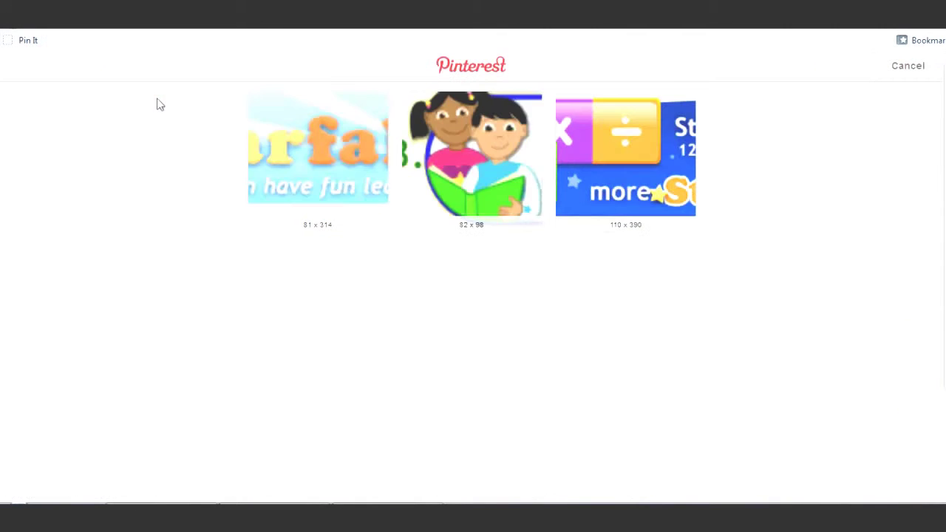
left_click(452, 167)
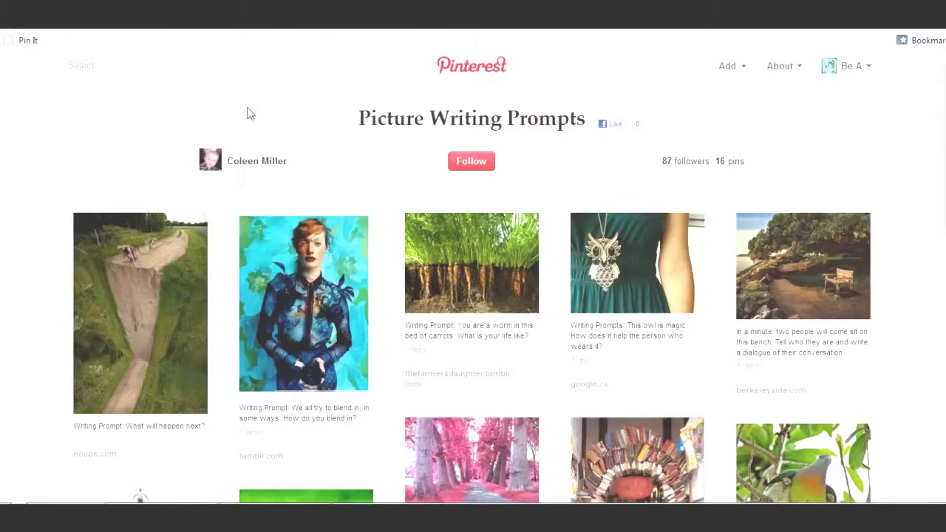
View the profile of the Picture Writing Prompts board's owner and return to the home feed
left_click(279, 163)
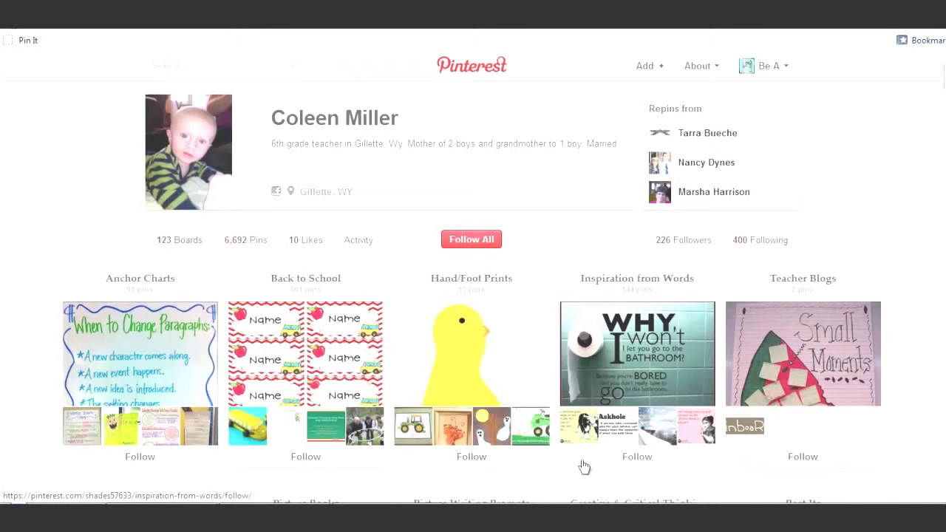
left_click(490, 74)
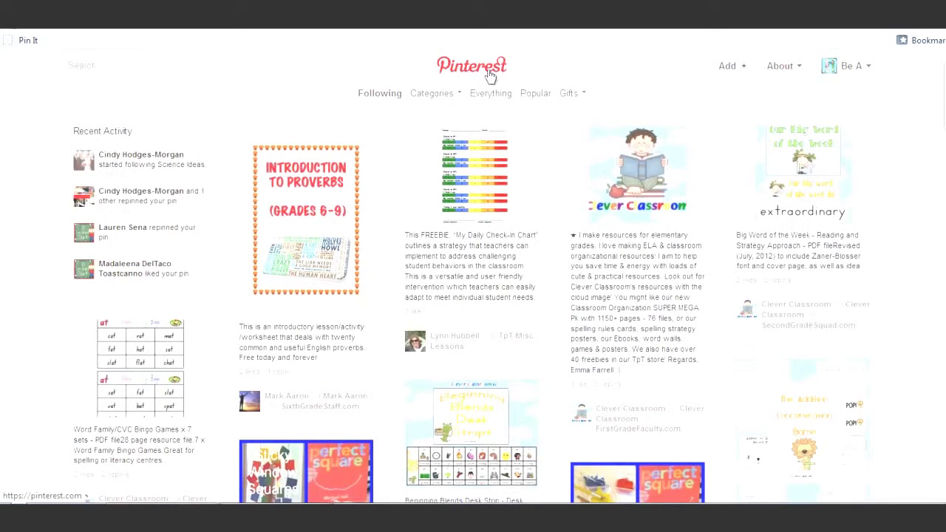
Rearrange the boards on the own profile so Science Ideas follows School Lunch Ideas, and save the arrangement
left_click(855, 76)
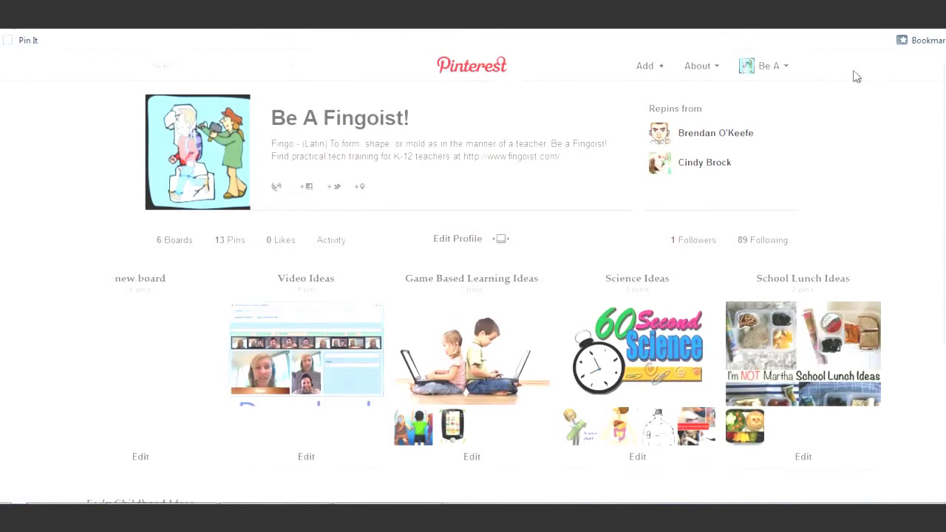
left_click(502, 240)
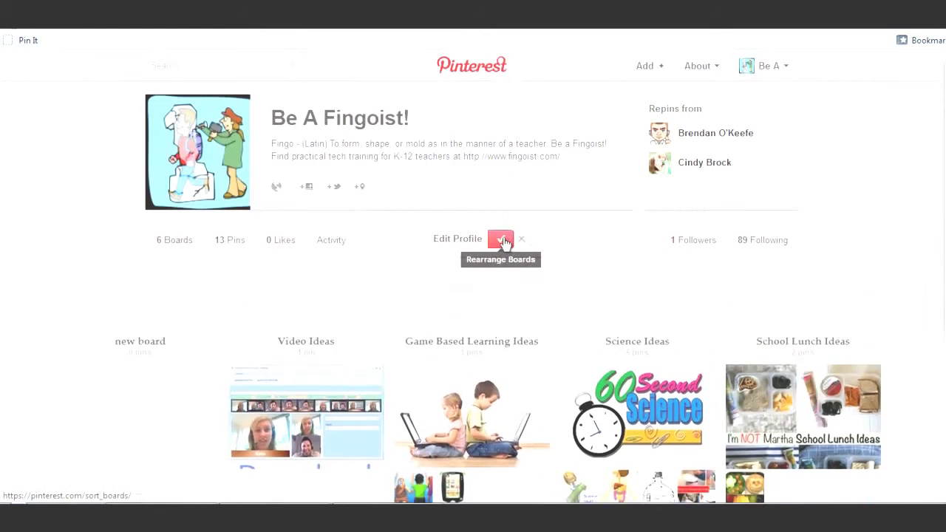
scroll(889, 302, "down", 2)
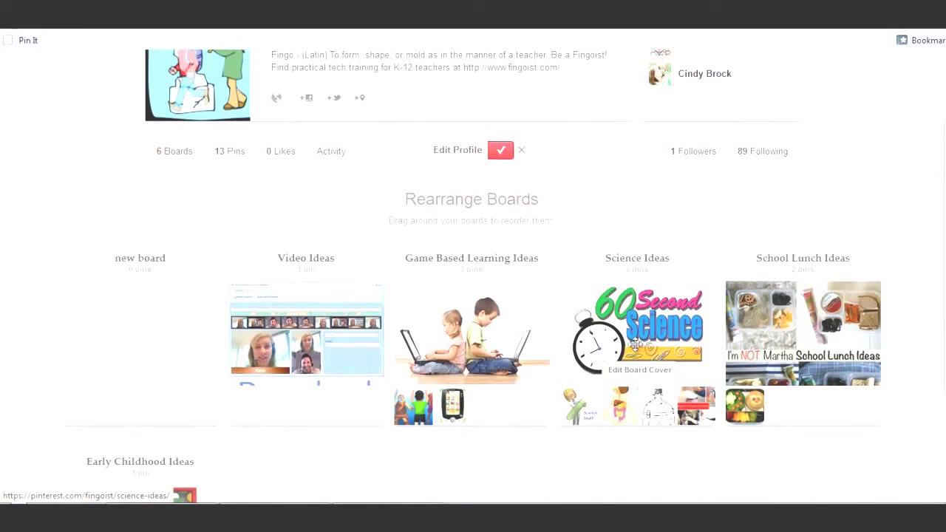
left_click_drag(635, 344, 785, 339)
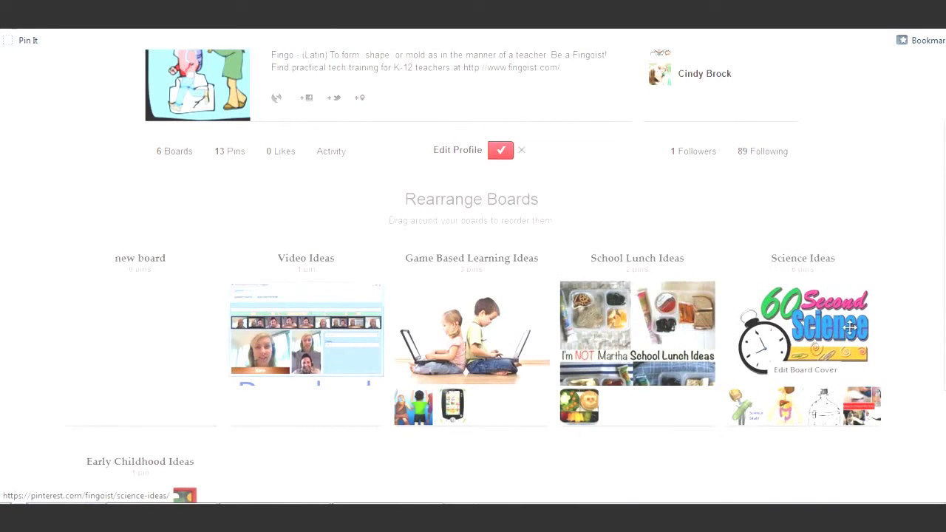
left_click(505, 155)
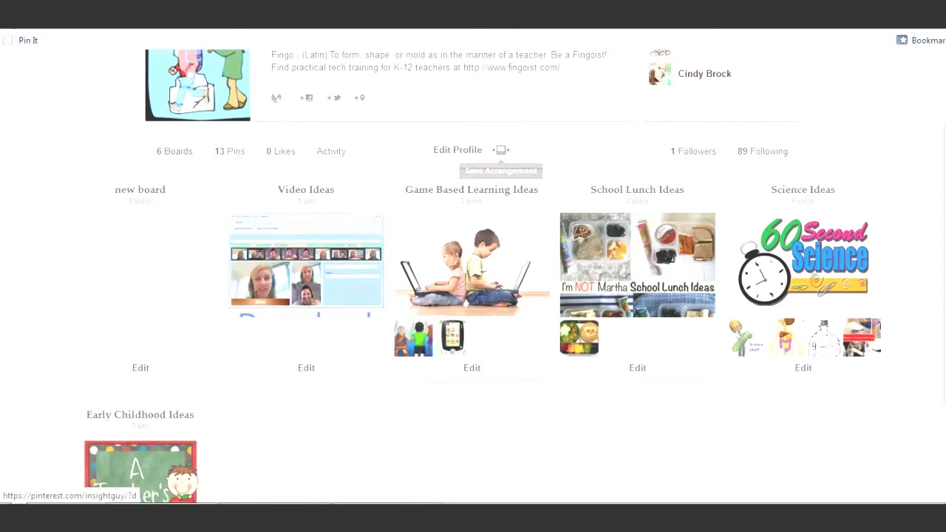
scroll(745, 91, "up", 2)
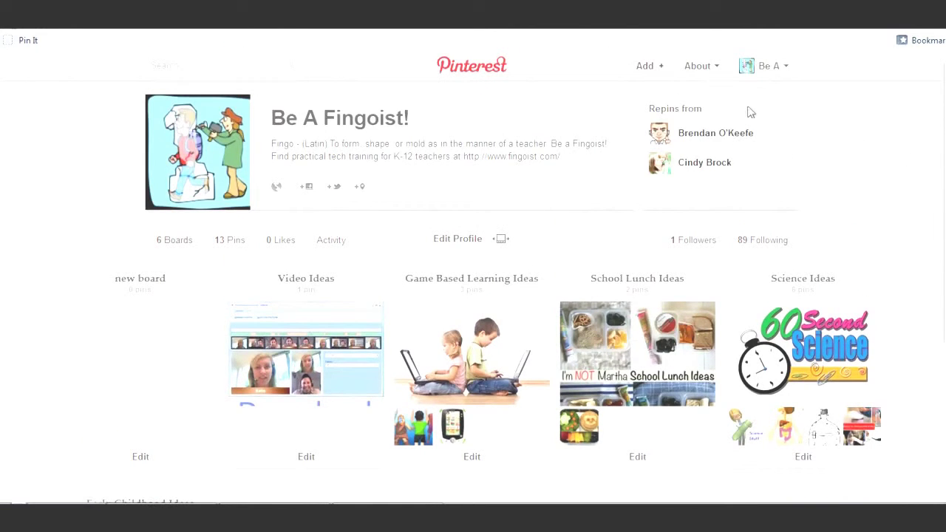
Open the Create a Board form and look over its name, category and pinner options
left_click(647, 72)
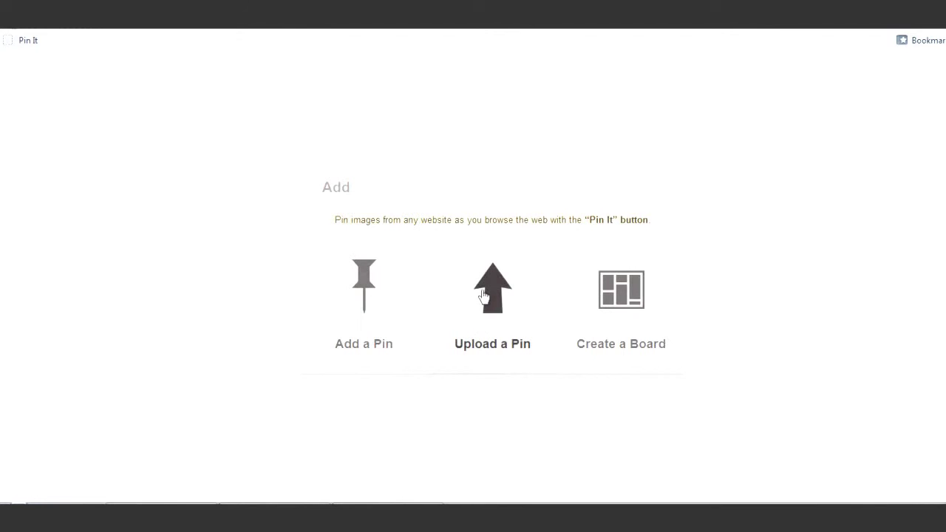
left_click(635, 293)
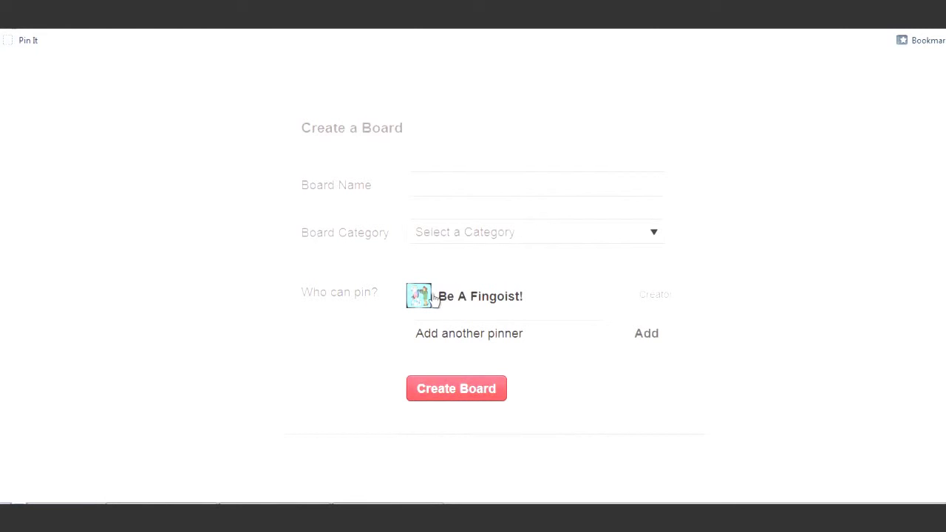
left_click(554, 309)
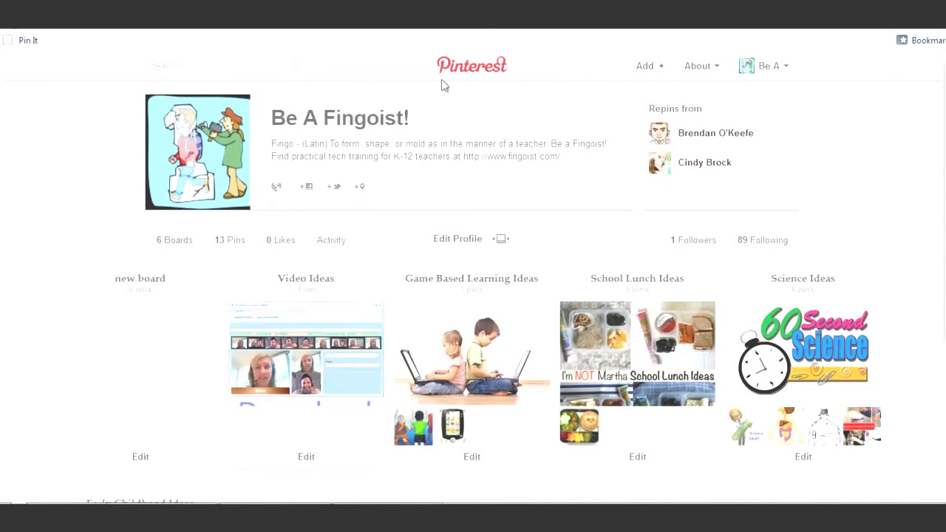
Post the comment "love this!" on the My Daily Check-In Chart pin in the home feed
left_click(452, 79)
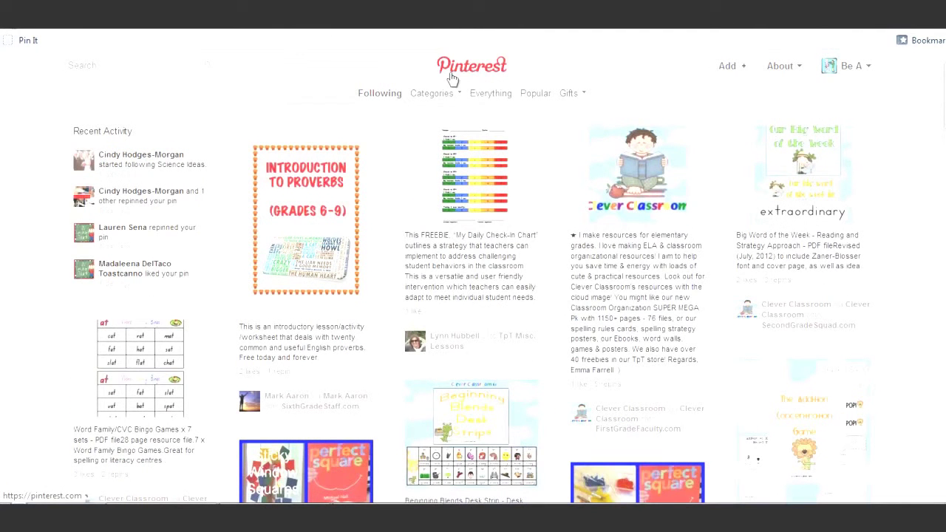
mouse_move(486, 134)
left_click(516, 129)
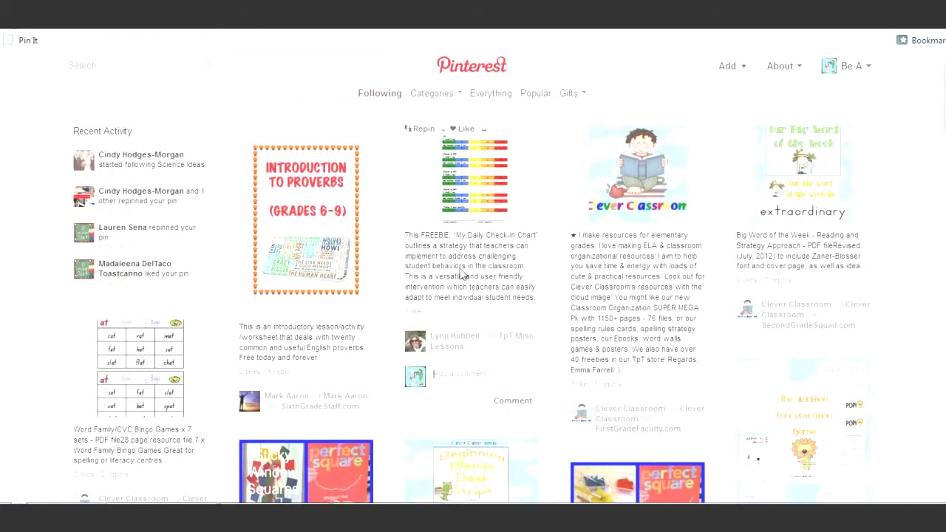
left_click(450, 376)
left_click(498, 405)
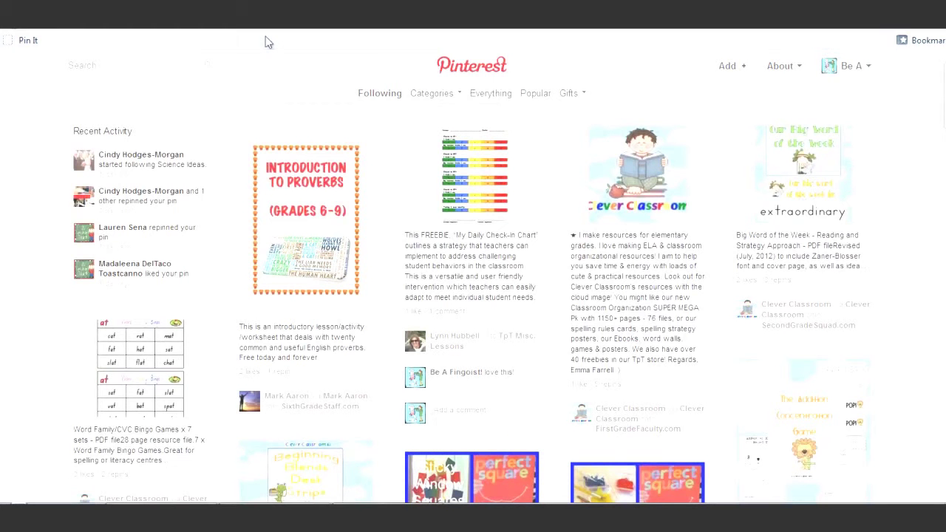
Look at the Picture Writing Prompts board, its "What will happen next?" pin, and the student project ideas board
left_click(270, 12)
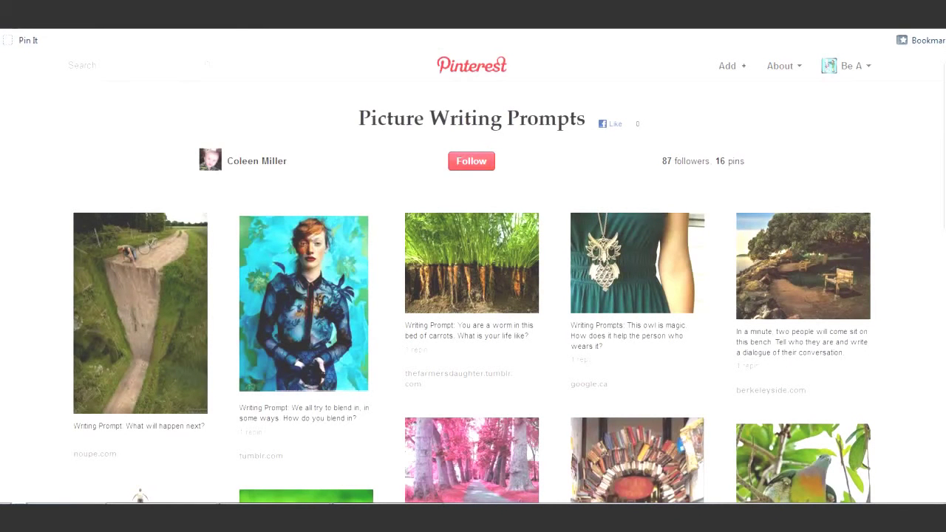
left_click(146, 275)
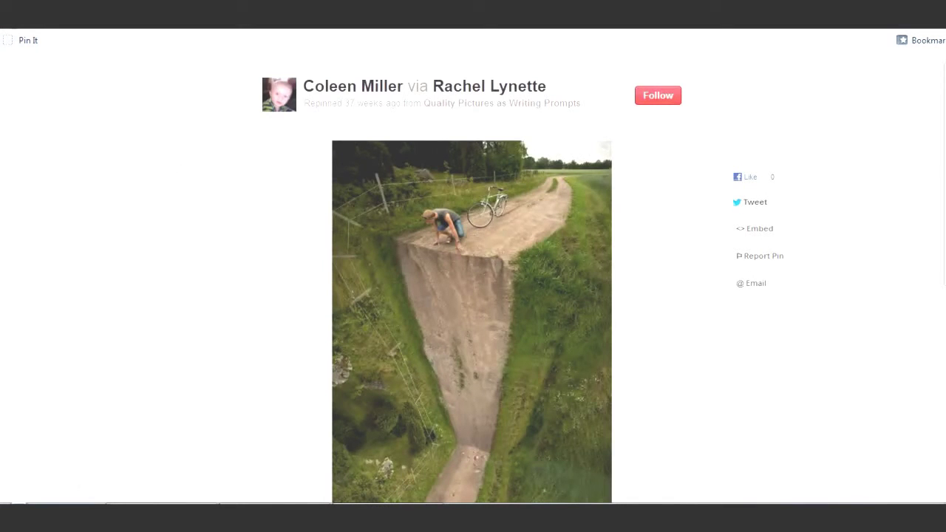
key("ctrl+Tab")
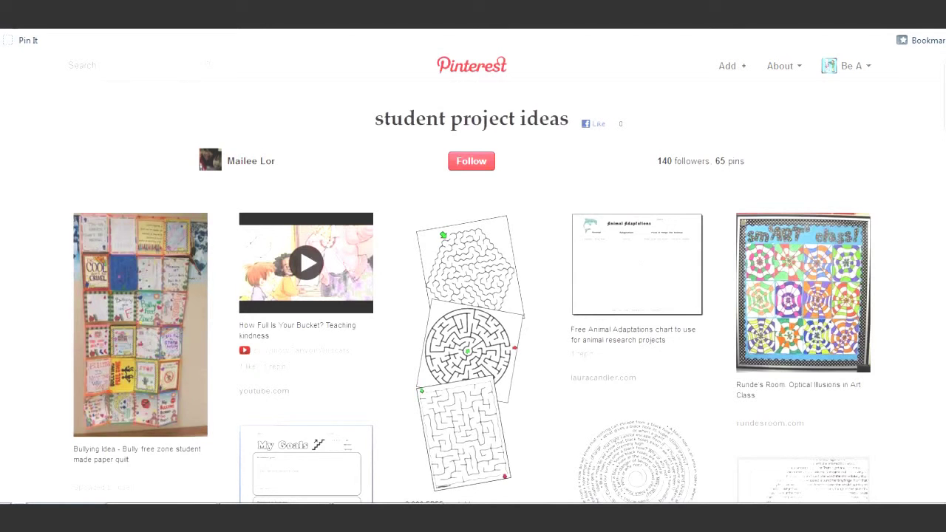
Pin the YouTube video "This Date in History - Dr. Seuss" to the Video Ideas board
key("ctrl+Tab")
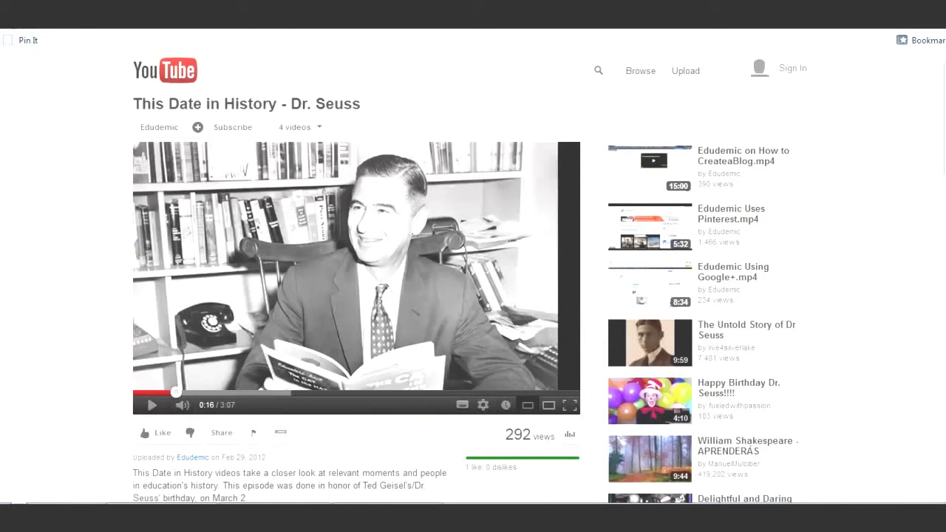
left_click(7, 49)
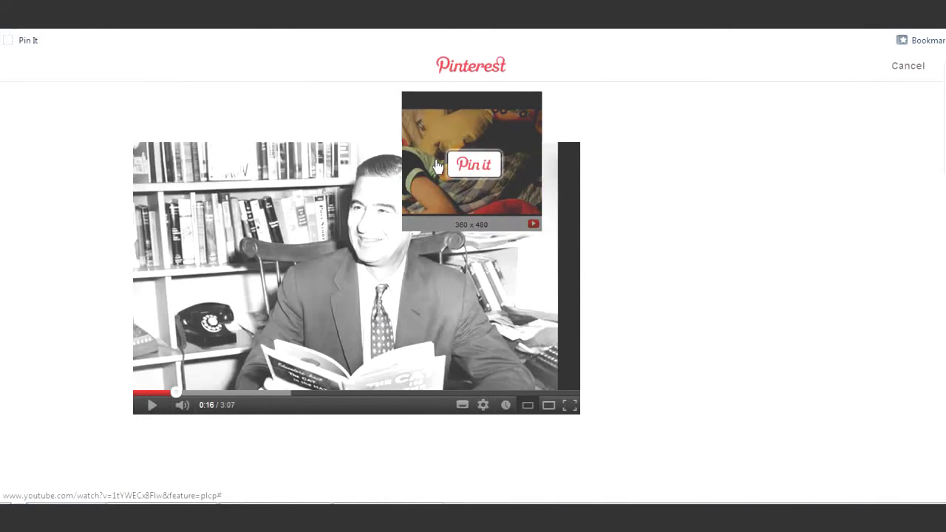
left_click(438, 165)
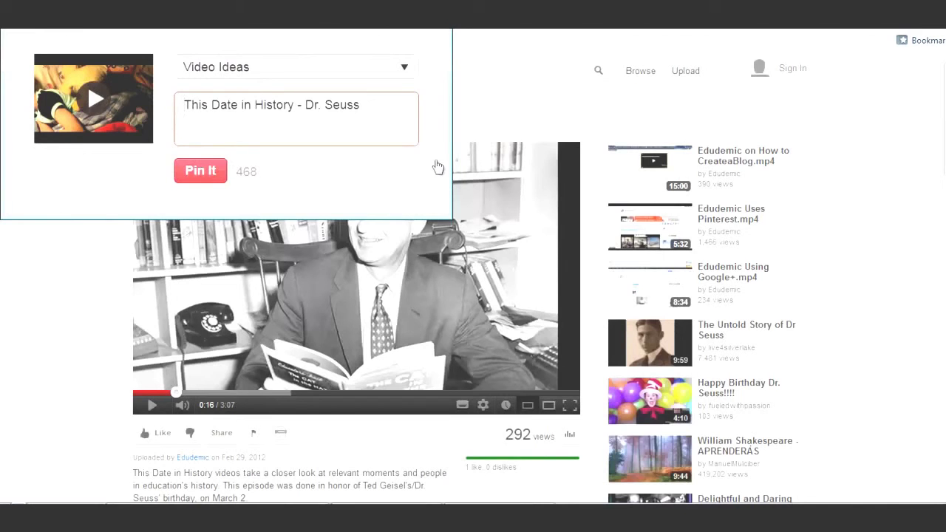
left_click(200, 171)
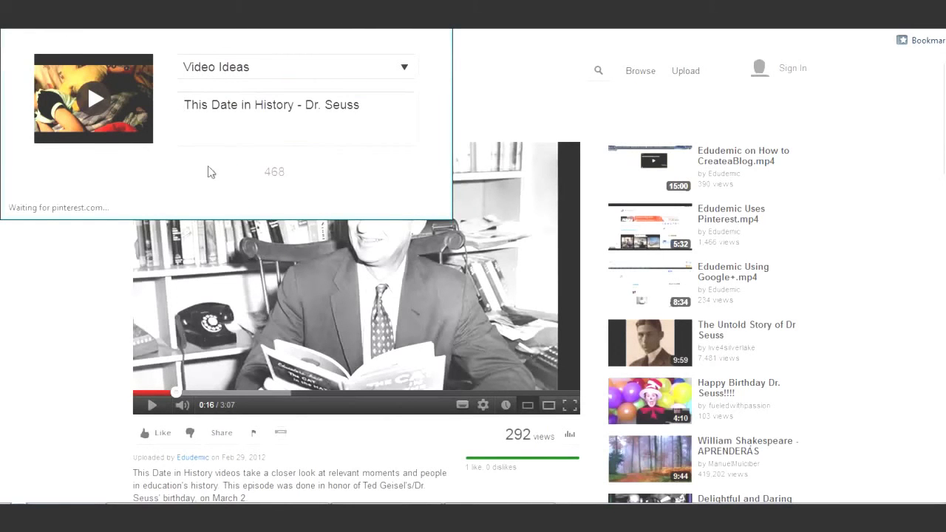